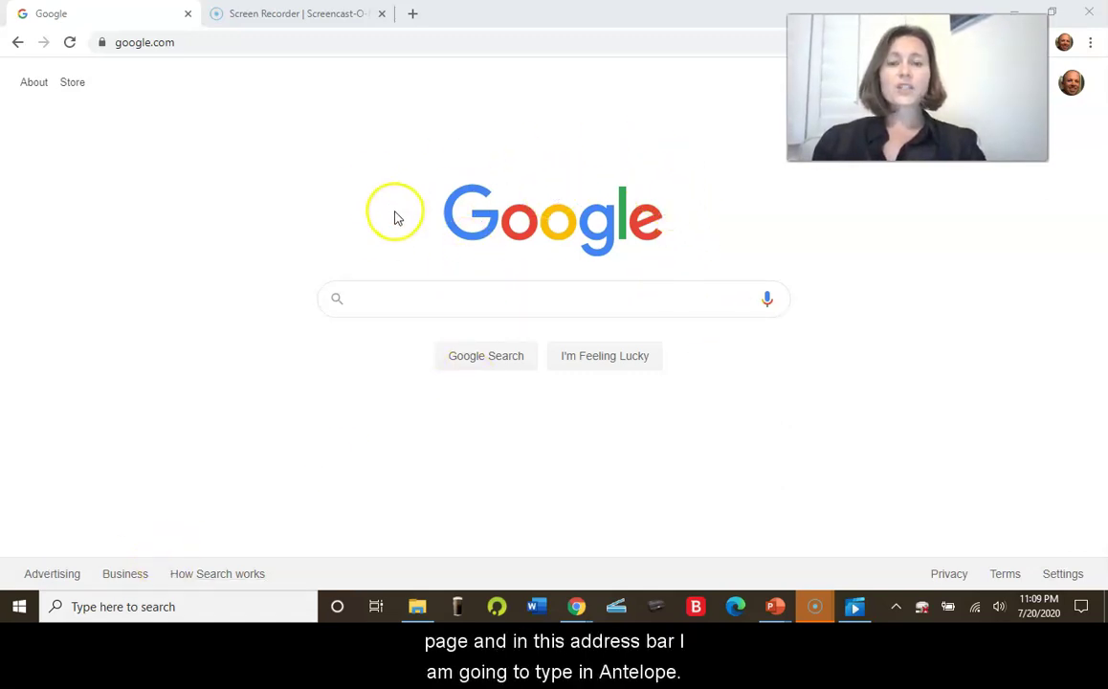
- Search Google for 'antelope valley college' from the address bar
{"action": "left_click", "coordinate": [276, 44]}
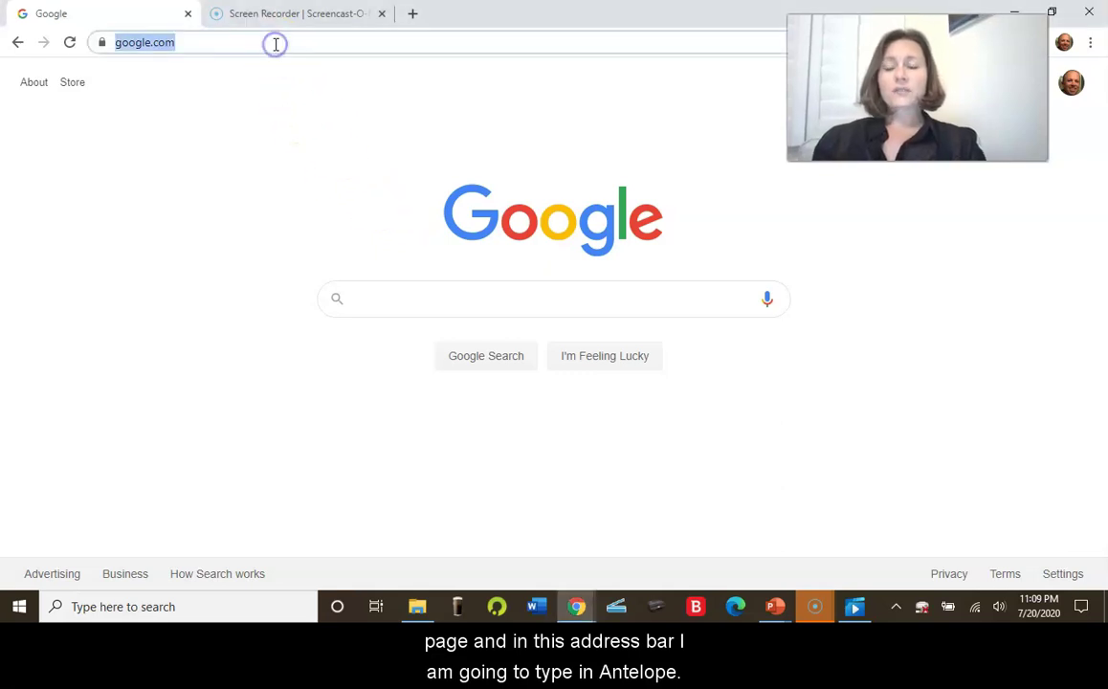
{"action": "type", "text": "a"}
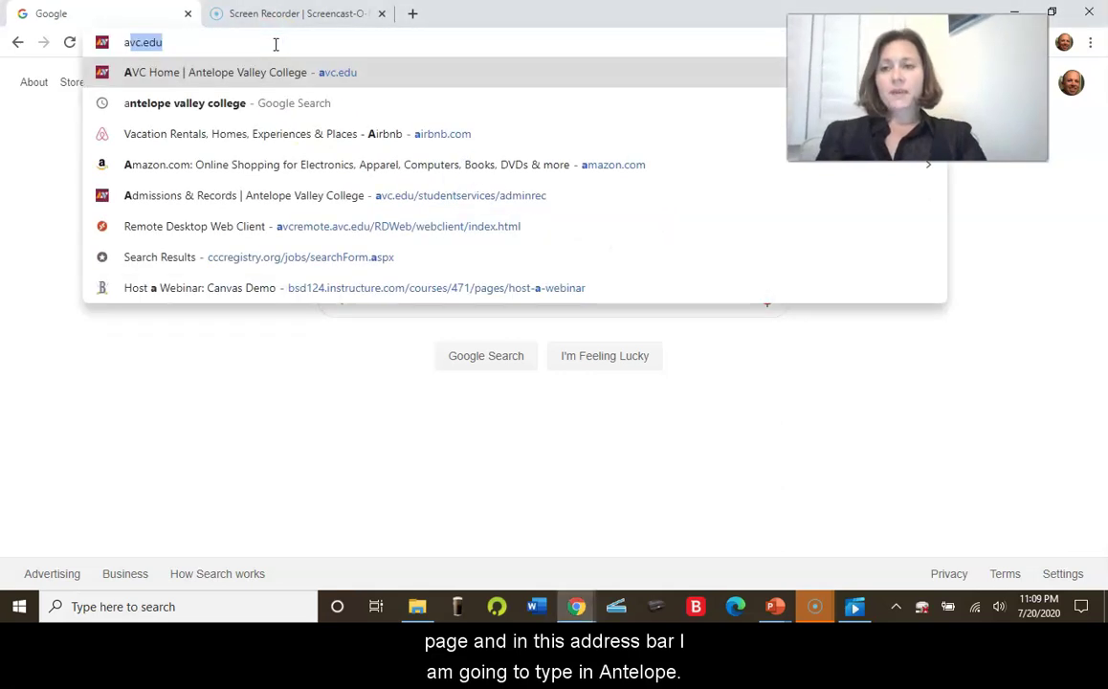
{"action": "type", "text": "ntelope valley college"}
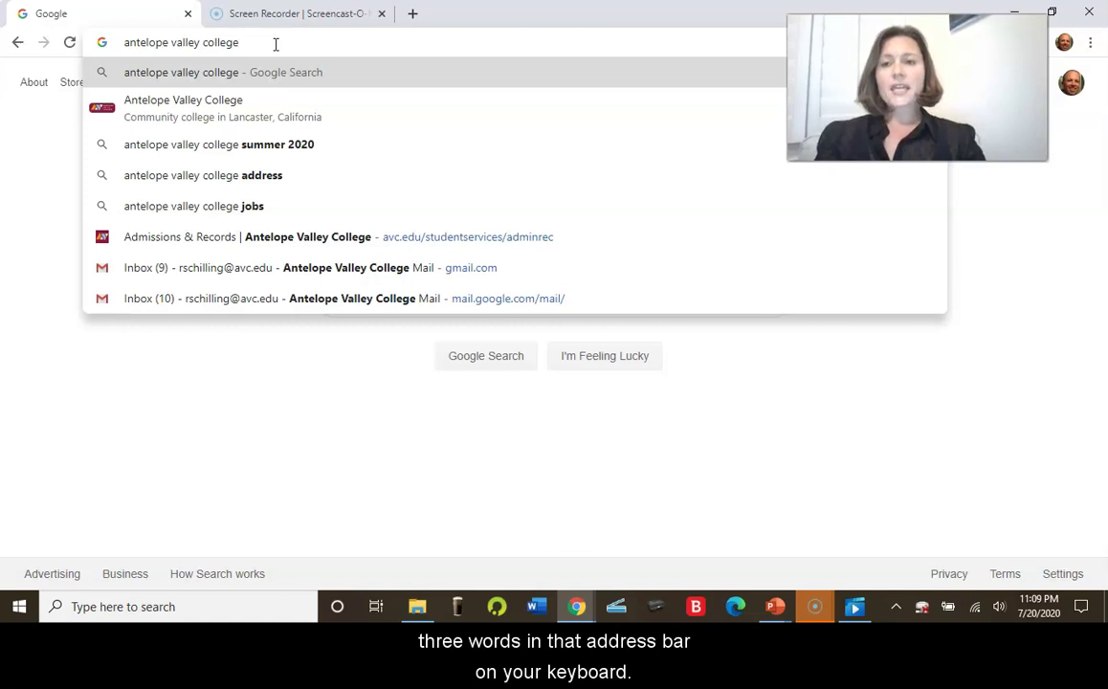
{"action": "key", "text": "Return"}
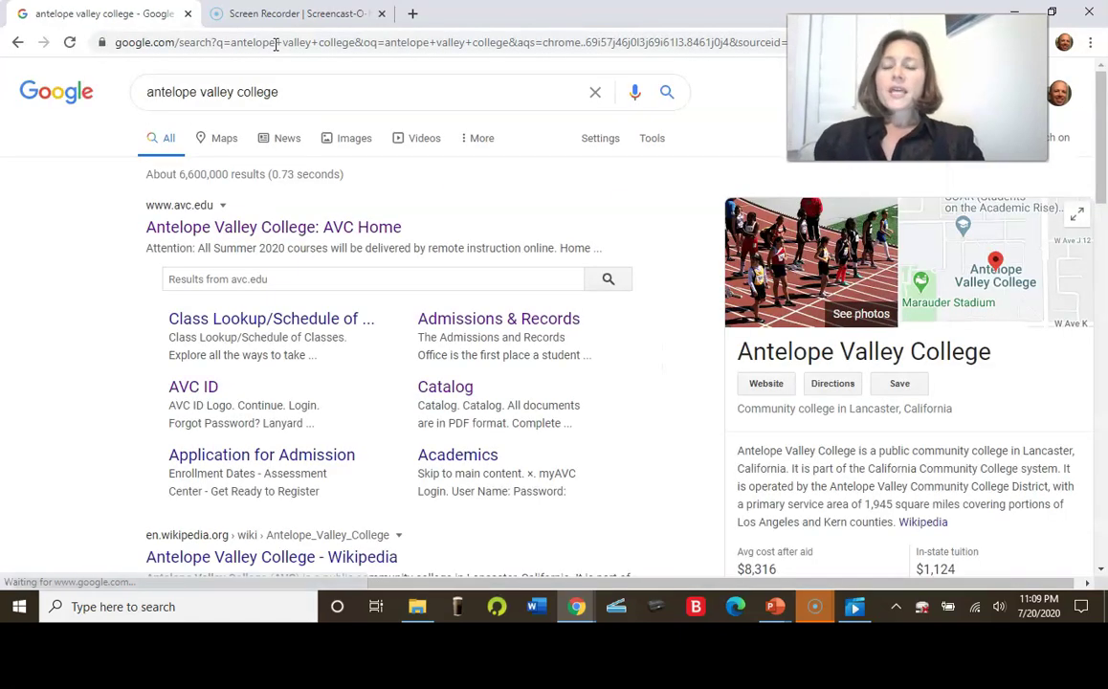
- Open the top search result, Antelope Valley College: AVC Home
{"action": "left_click", "coordinate": [181, 238]}
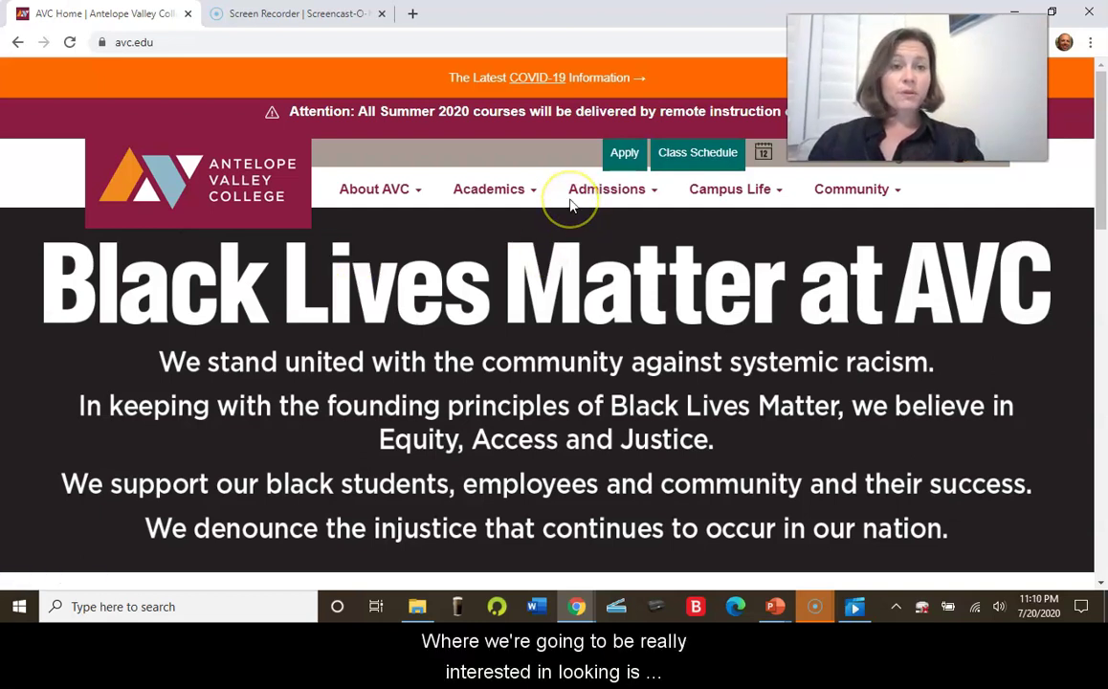
- Open the Apply page and scroll down to the ten Steps for Enrollment at AVC
{"action": "left_click", "coordinate": [621, 159]}
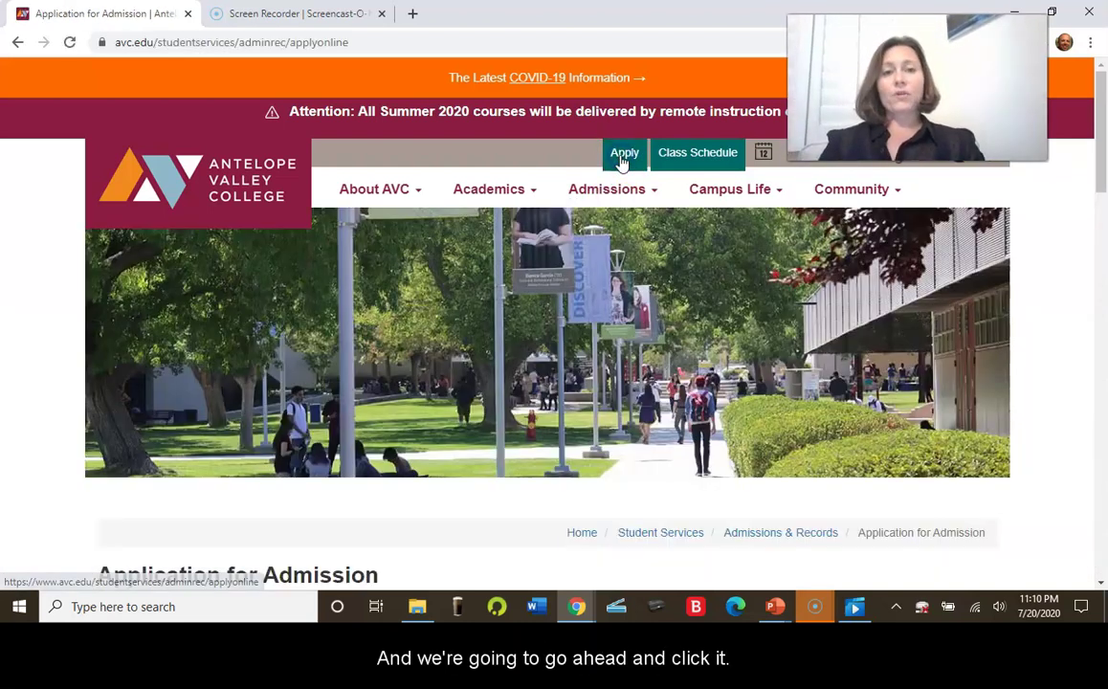
{"action": "left_click_drag", "start_coordinate": [1101, 140], "coordinate": [1103, 155]}
{"action": "scroll", "coordinate": [1103, 155], "scroll_direction": "up", "scroll_amount": 2}
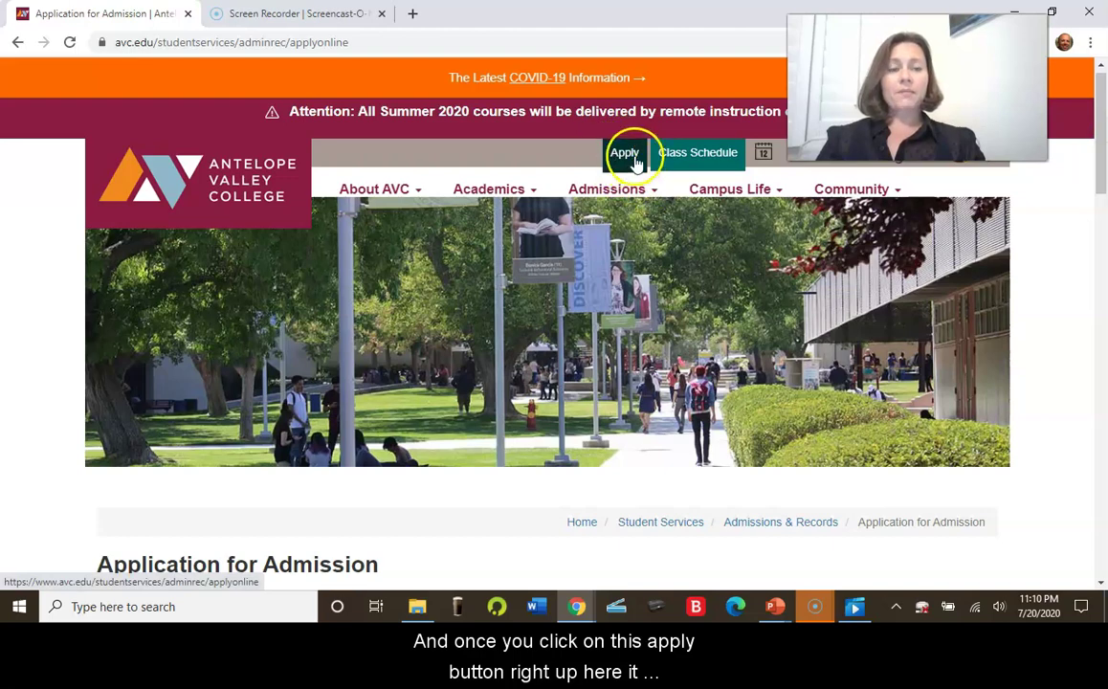
{"action": "left_click_drag", "start_coordinate": [1100, 117], "coordinate": [1102, 216]}
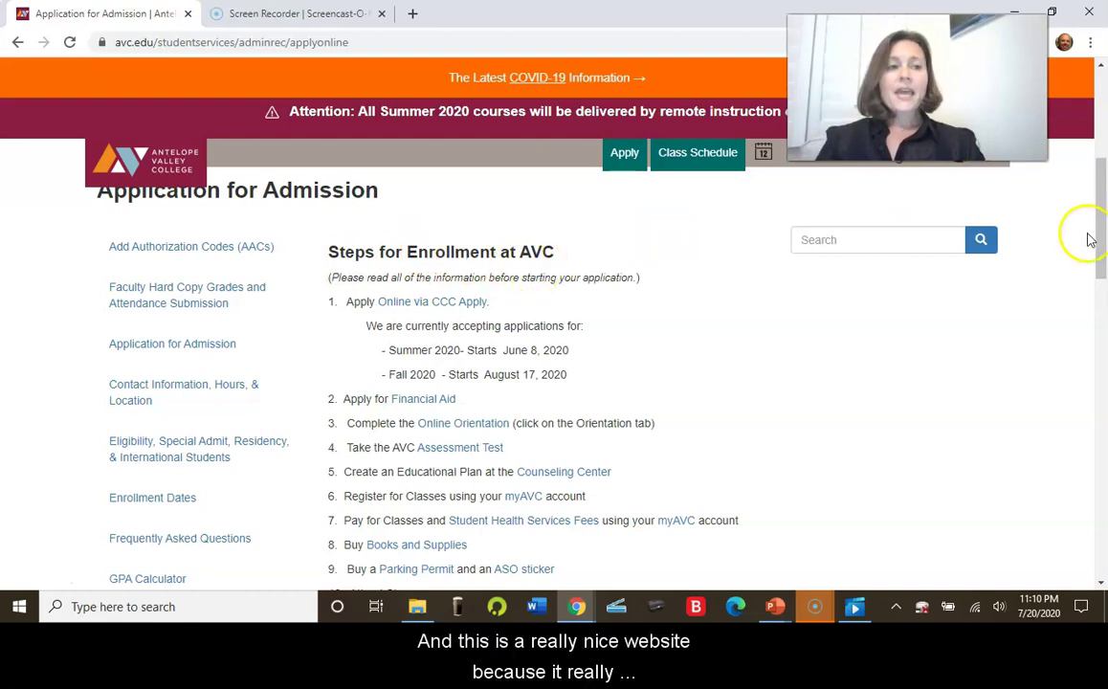
{"action": "left_click_drag", "start_coordinate": [1100, 235], "coordinate": [1104, 260]}
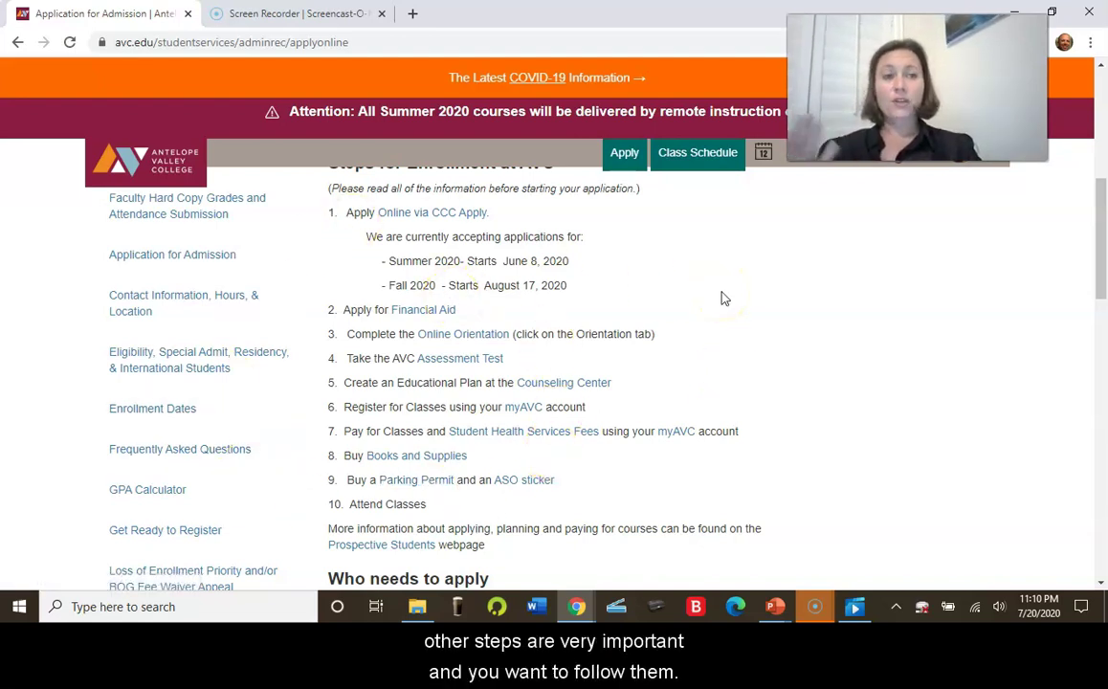
- Follow the Online via CCC Apply link and choose Create an Account
{"action": "left_click", "coordinate": [447, 217]}
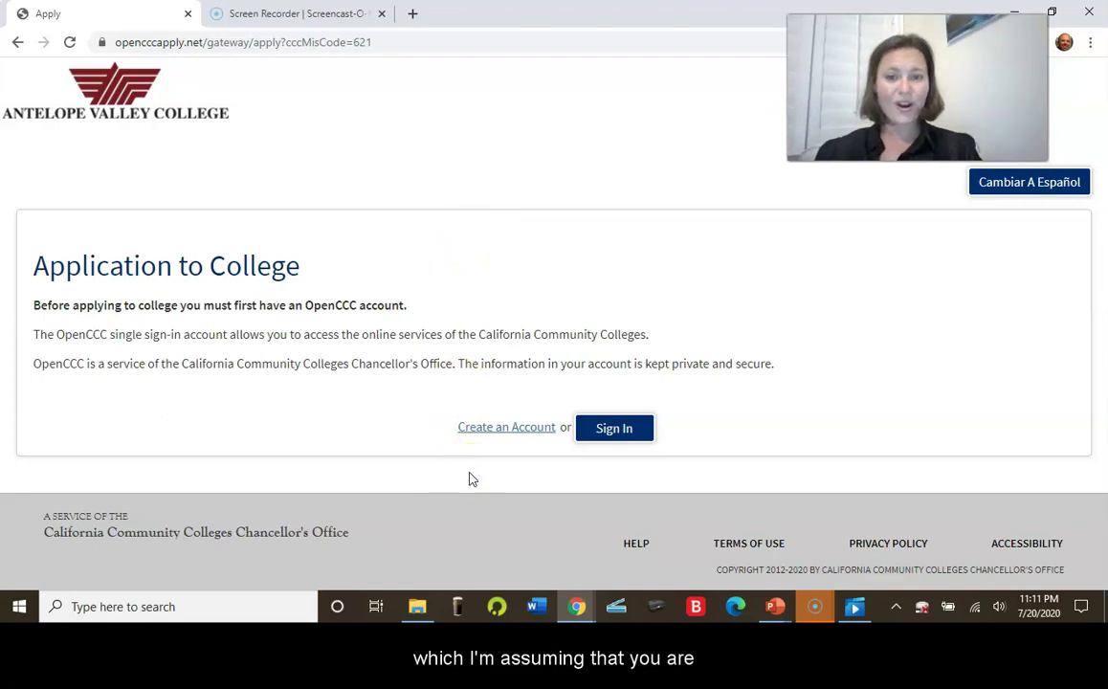
{"action": "left_click", "coordinate": [499, 432]}
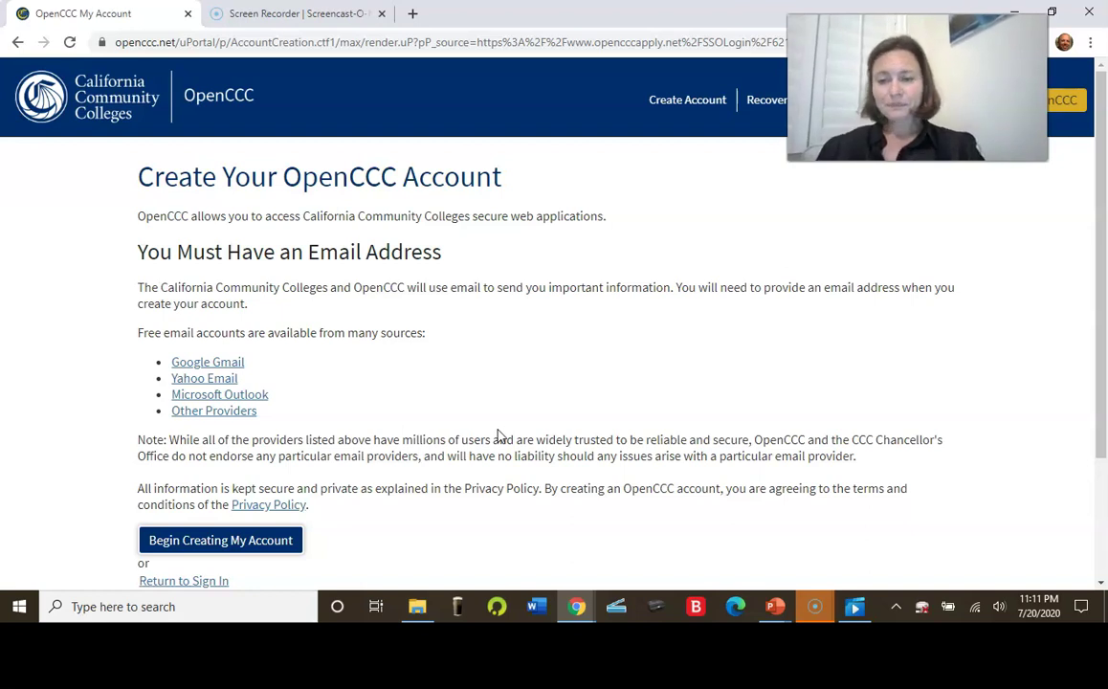
- Begin the OpenCCC account form and scroll down to its Social Security Number section
{"action": "left_click", "coordinate": [277, 515]}
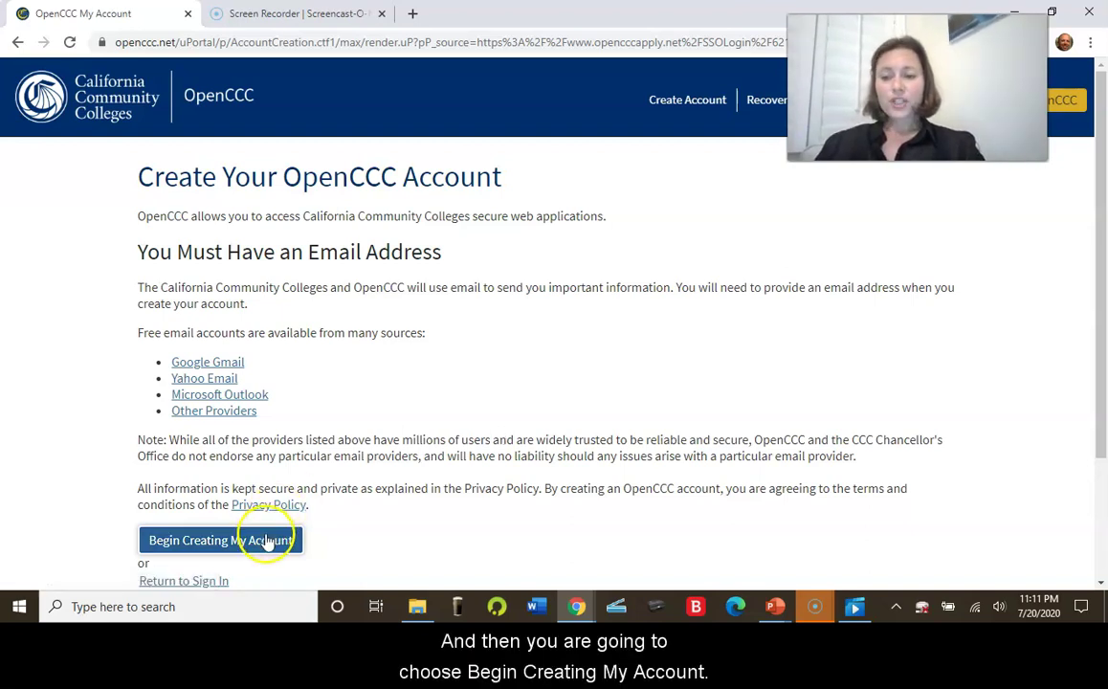
{"action": "left_click", "coordinate": [264, 550]}
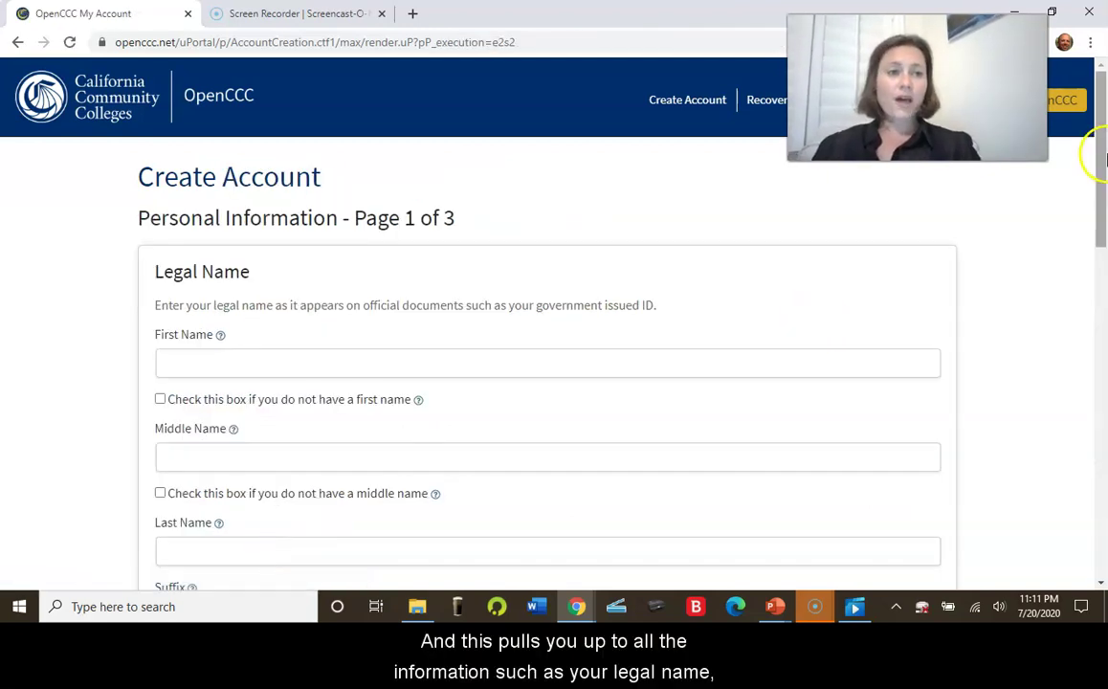
{"action": "left_click_drag", "start_coordinate": [1102, 156], "coordinate": [1101, 464]}
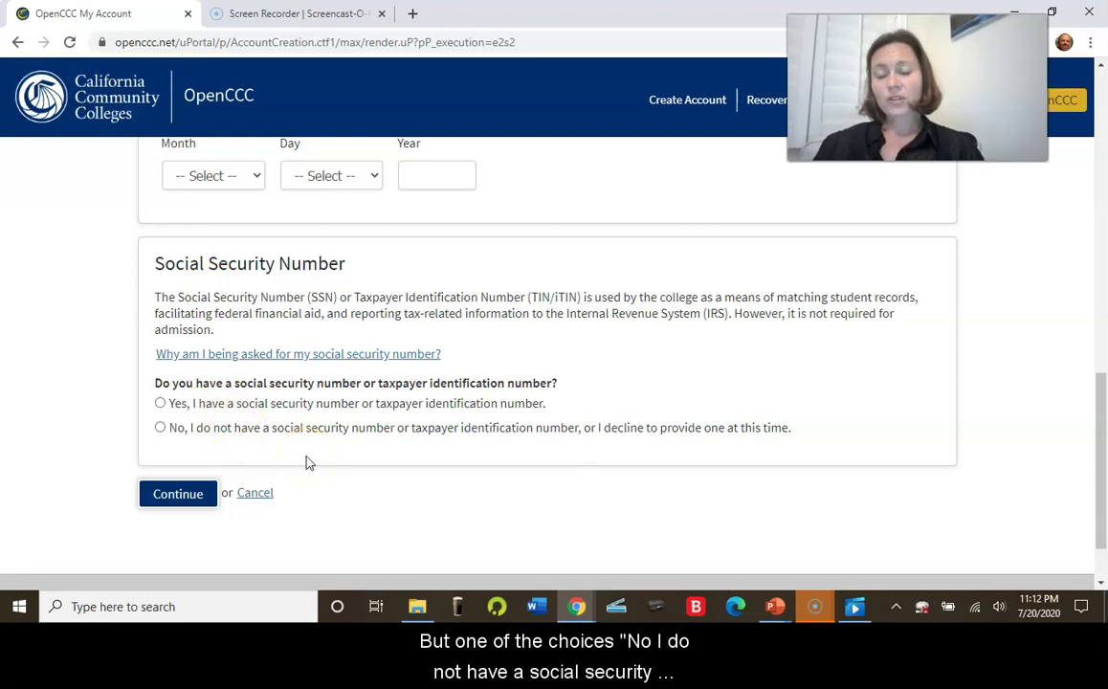
{"action": "left_click", "coordinate": [362, 356]}
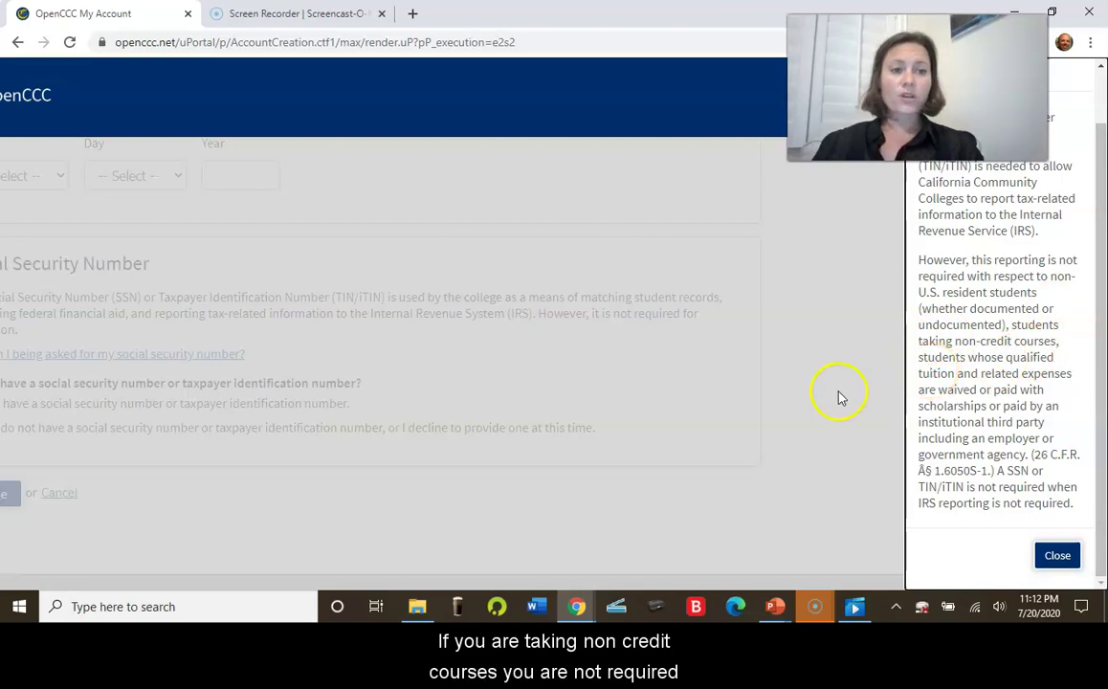
{"action": "left_click", "coordinate": [1058, 556]}
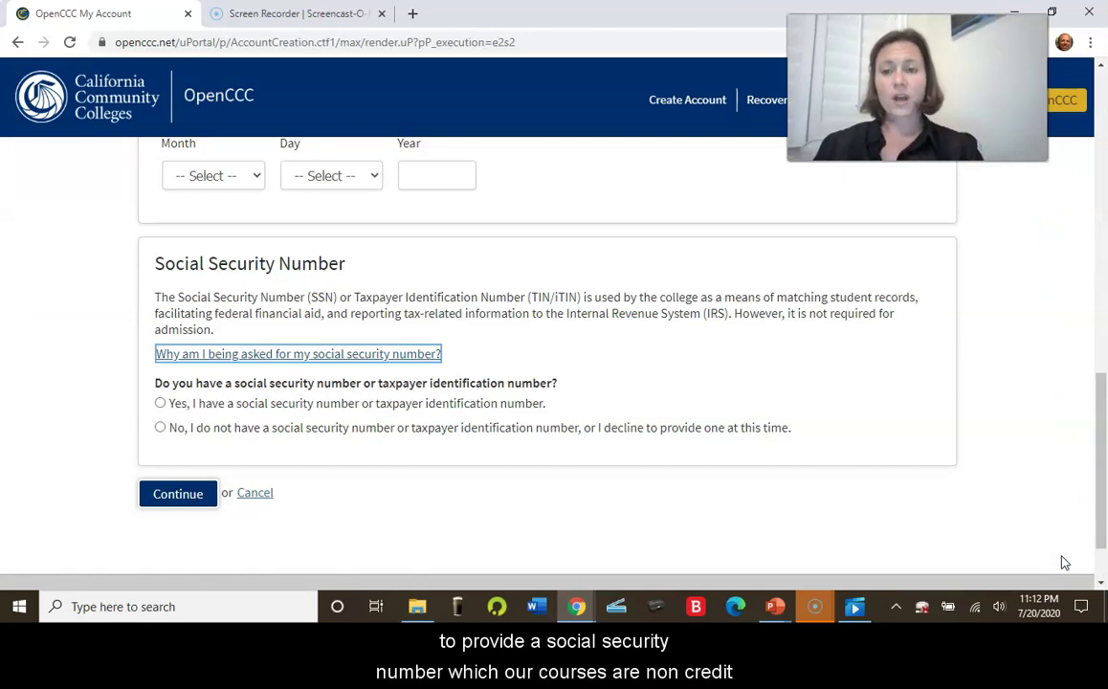
{"action": "left_click", "coordinate": [798, 559]}
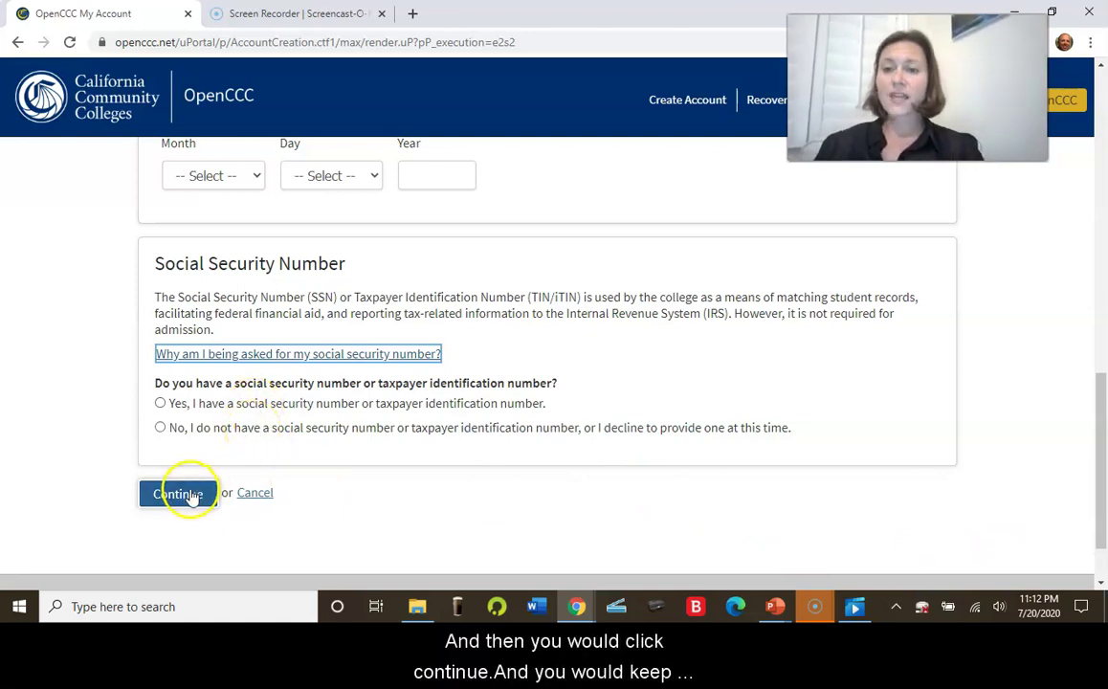
- Go back three pages to the avc.edu Apply Online gateway page
{"action": "left_click", "coordinate": [18, 43]}
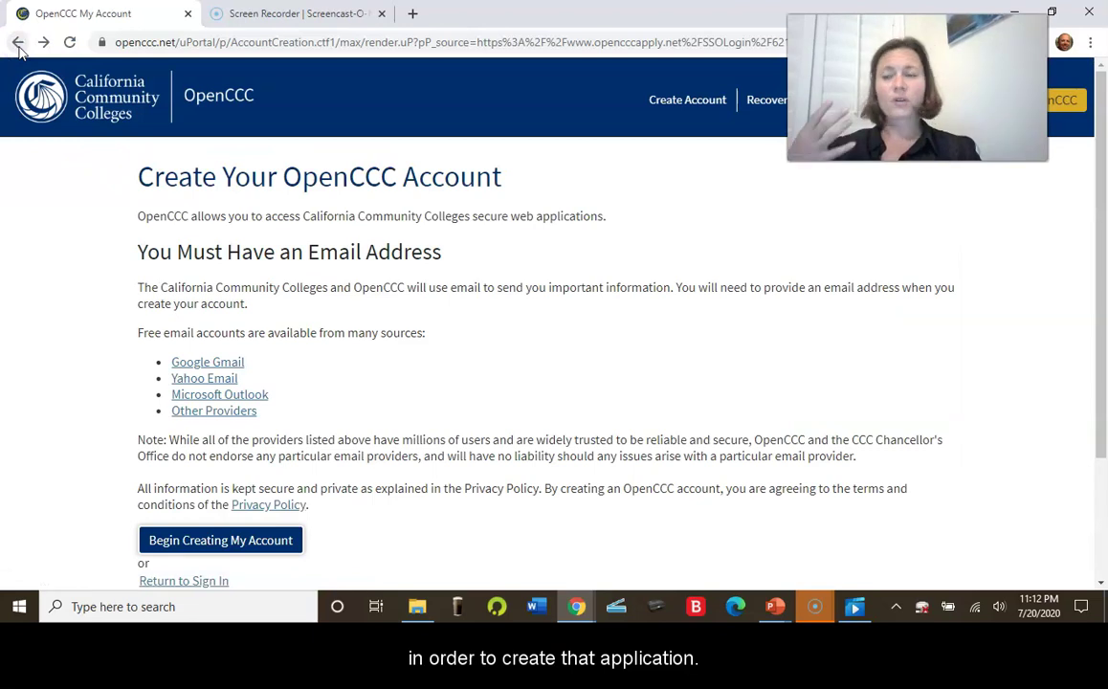
{"action": "left_click", "coordinate": [18, 44]}
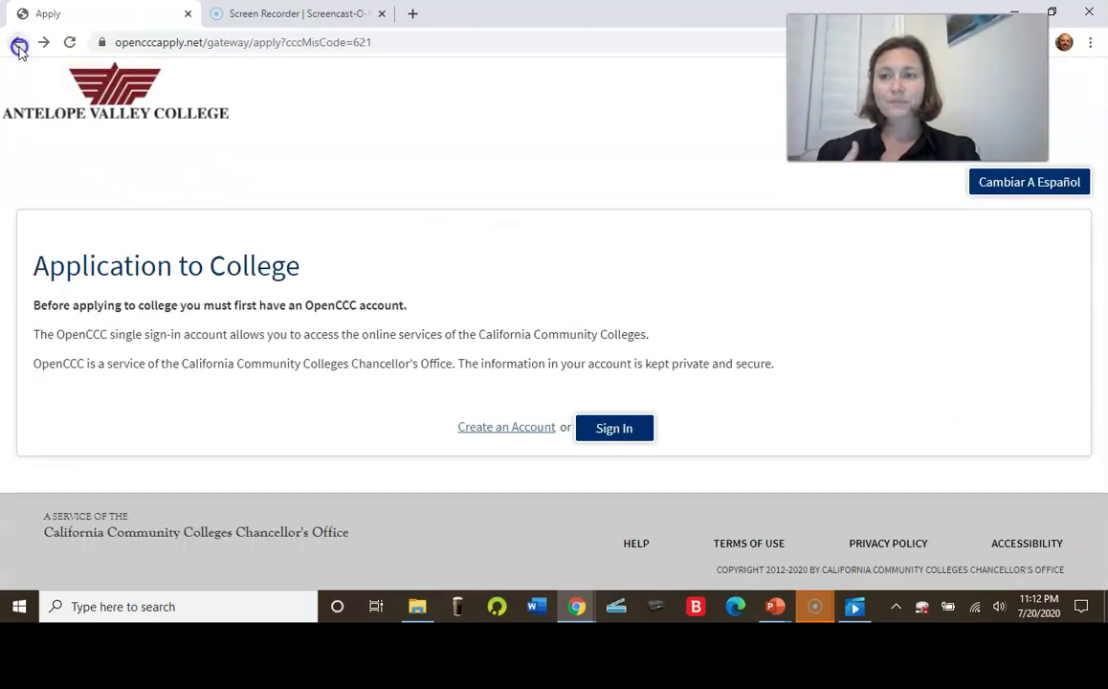
{"action": "left_click", "coordinate": [19, 43]}
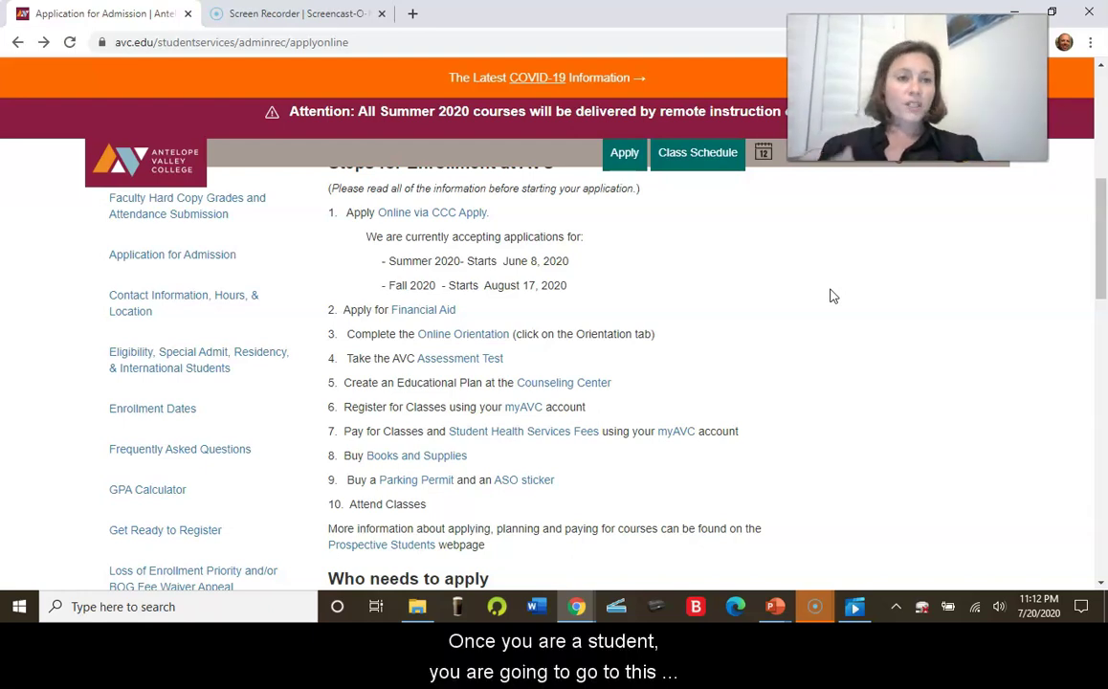
- Open the AVC Class Schedule search and choose Fall 2020 as the term
{"action": "left_click", "coordinate": [691, 163]}
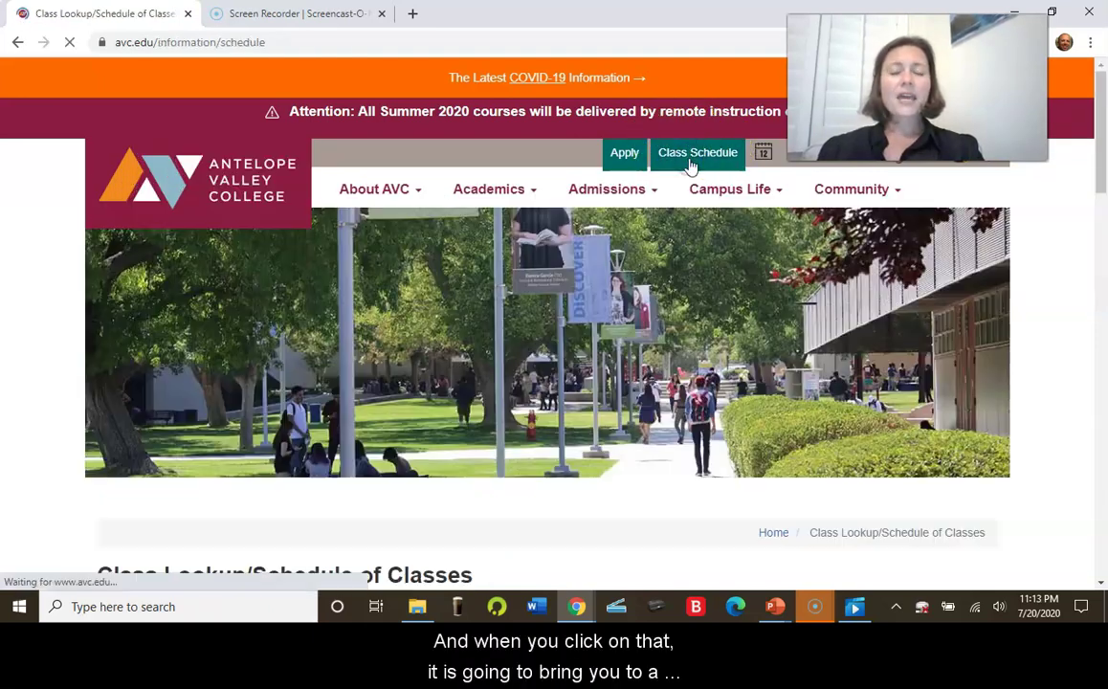
{"action": "scroll", "coordinate": [1103, 199], "scroll_direction": "down", "scroll_amount": 3}
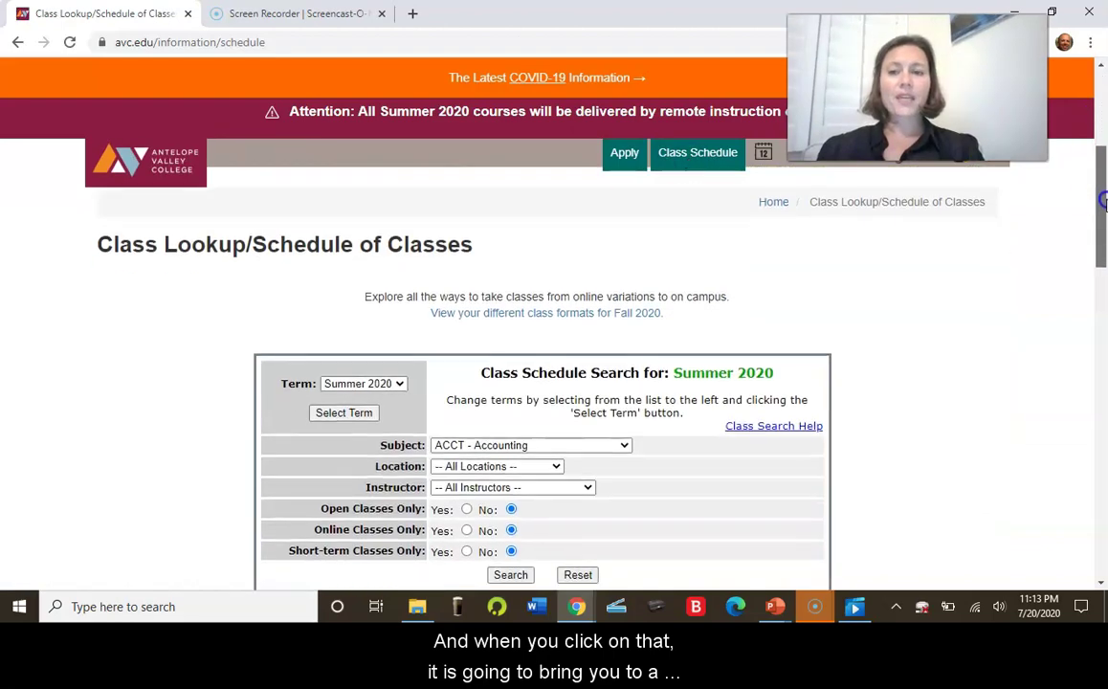
{"action": "left_click_drag", "start_coordinate": [1103, 198], "coordinate": [1106, 213]}
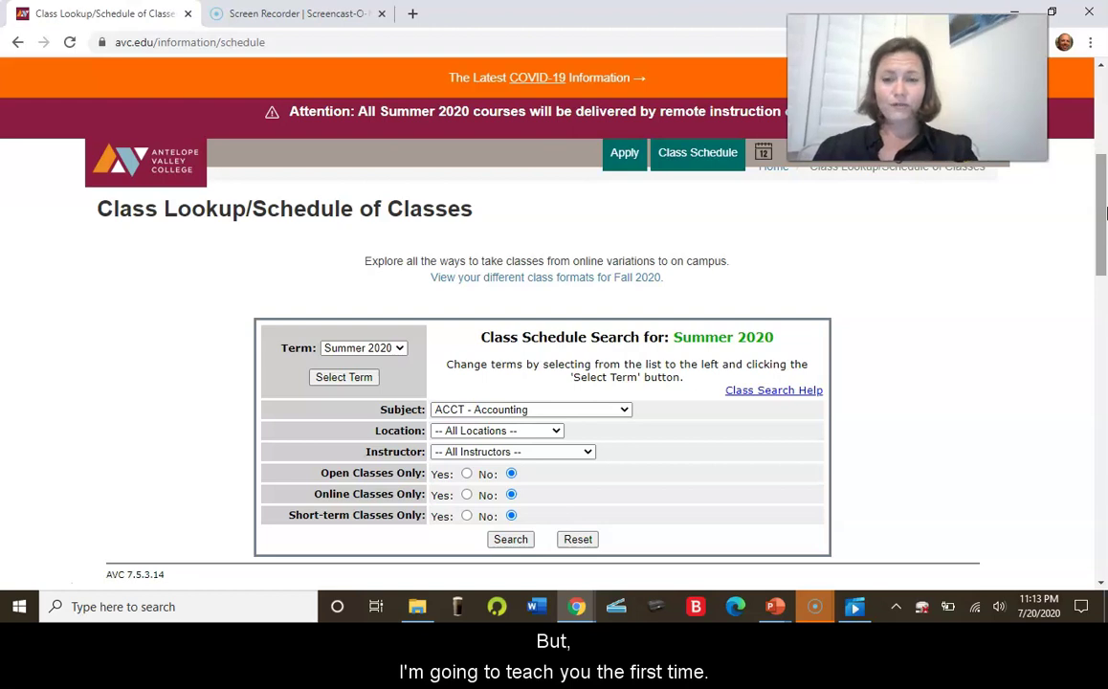
{"action": "left_click", "coordinate": [391, 350]}
{"action": "left_click", "coordinate": [380, 395]}
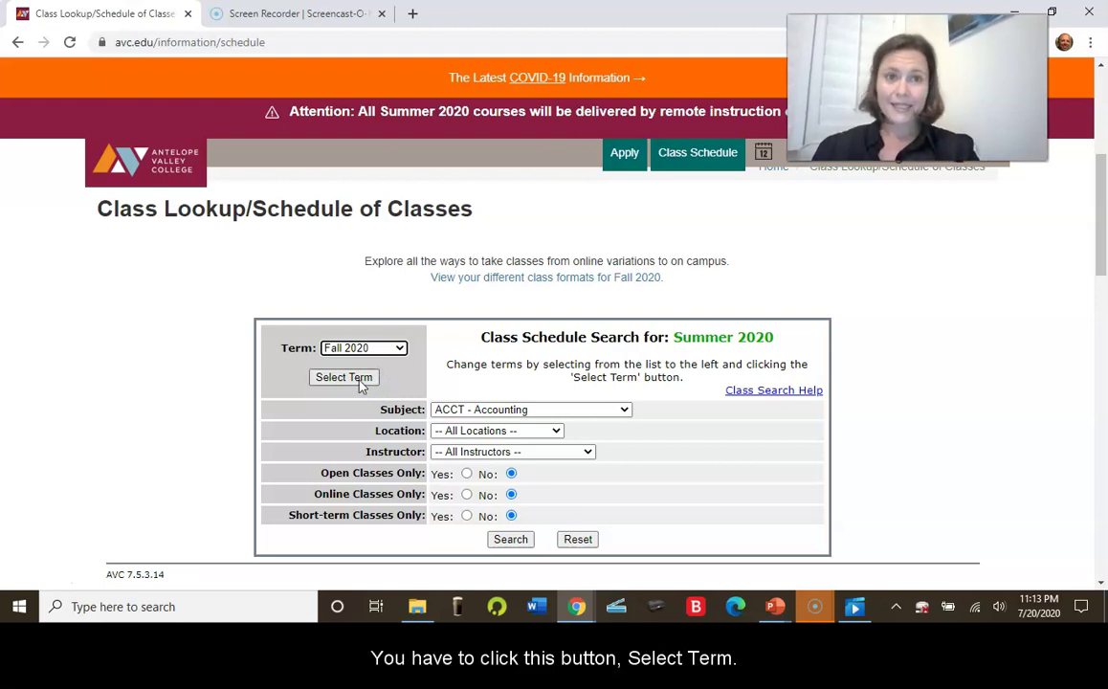
- Confirm the Fall 2020 term, set Subject to ESL - English as a Second Language, and search
{"action": "left_click", "coordinate": [344, 377]}
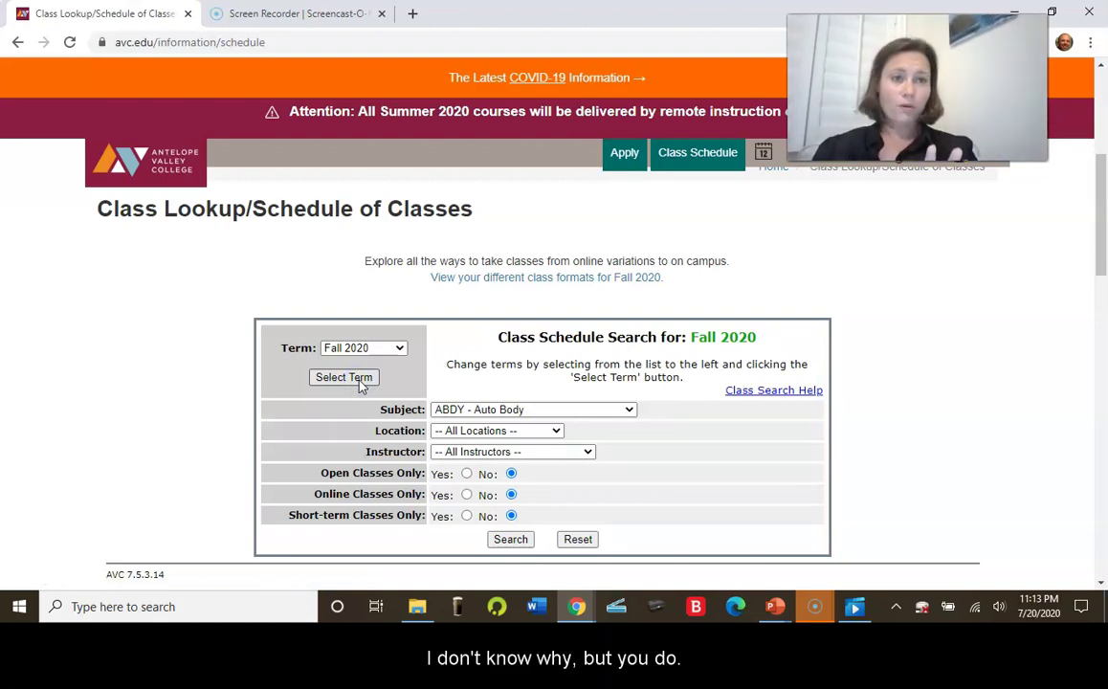
{"action": "left_click", "coordinate": [349, 388]}
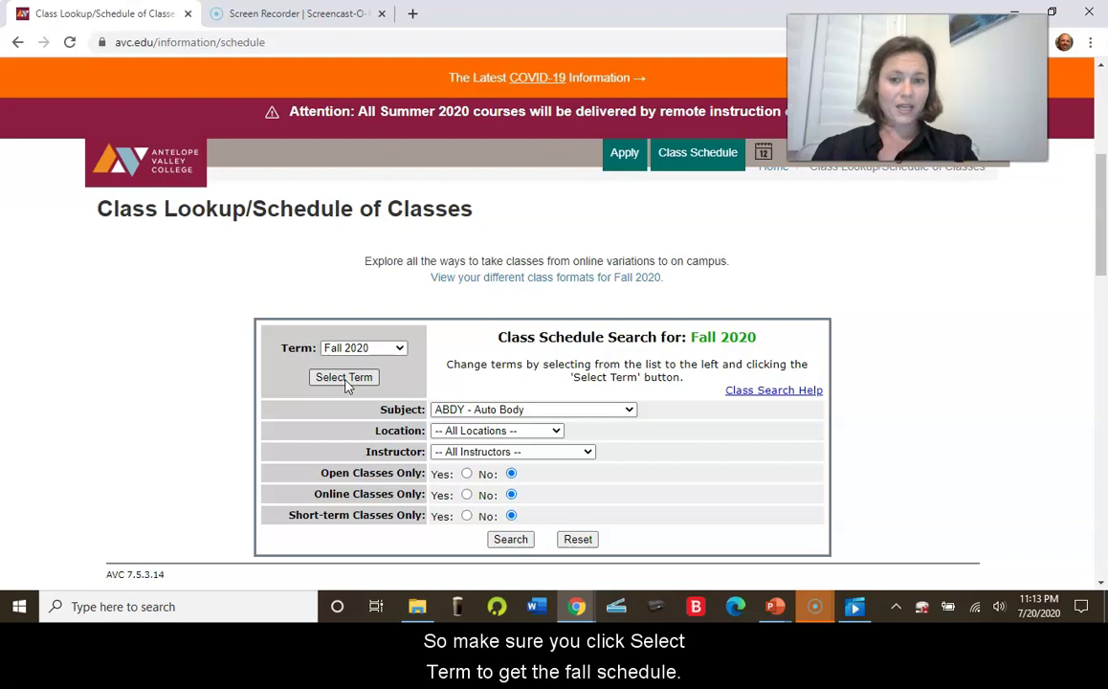
{"action": "scroll", "coordinate": [1103, 254], "scroll_direction": "down", "scroll_amount": 1}
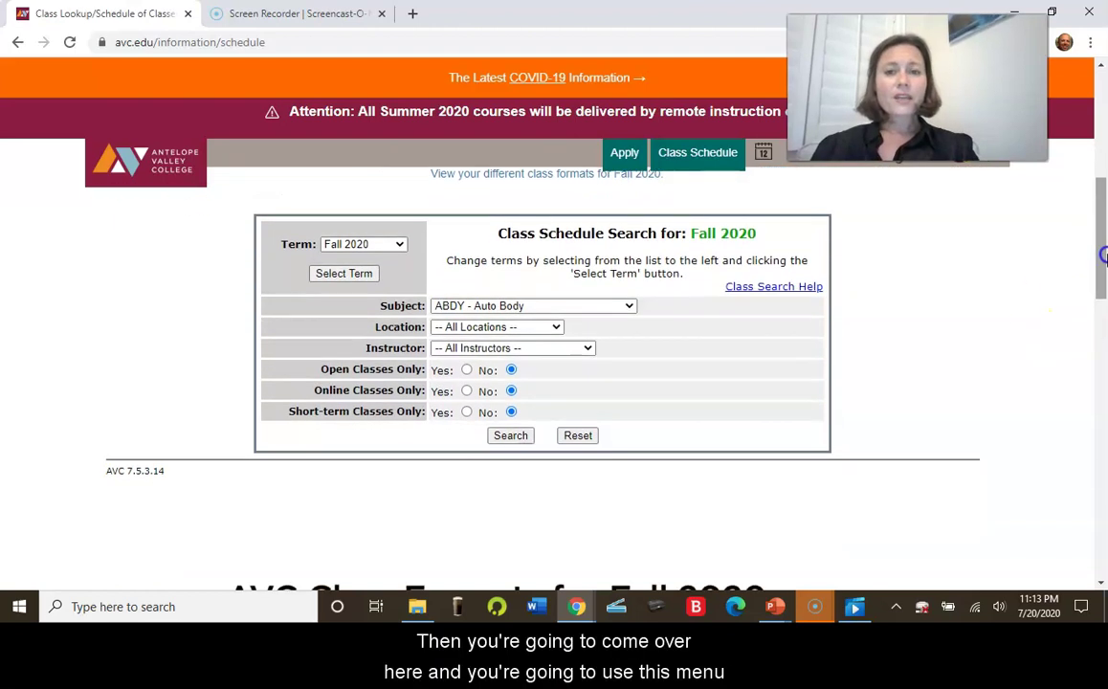
{"action": "left_click", "coordinate": [628, 307]}
{"action": "left_click_drag", "start_coordinate": [627, 33], "coordinate": [627, 120]}
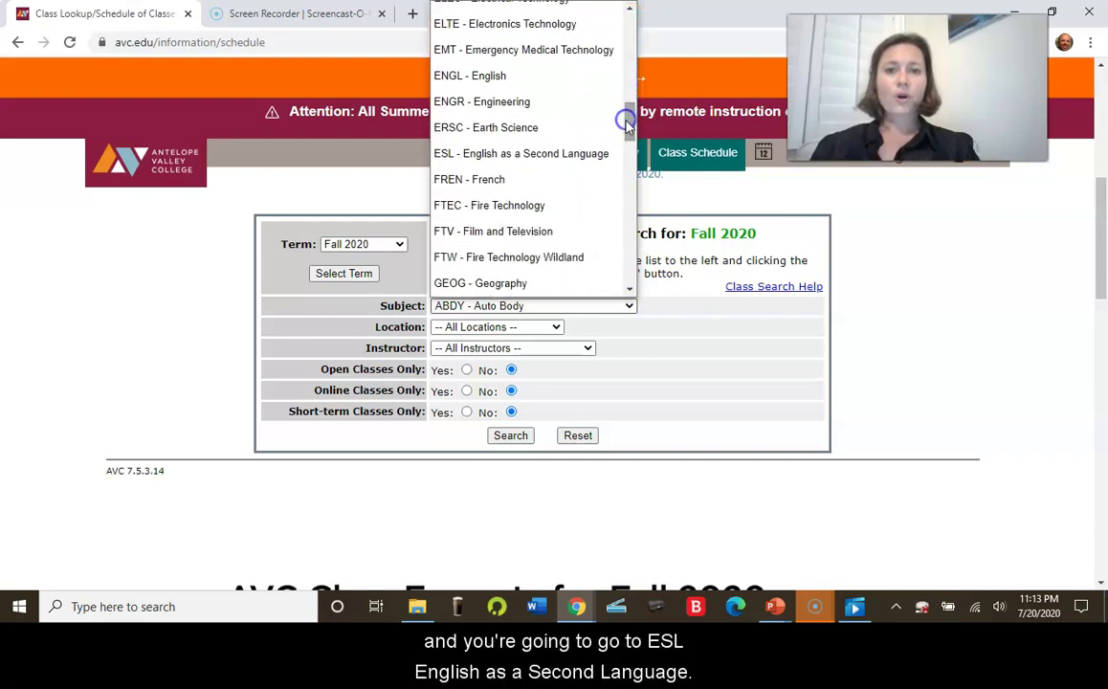
{"action": "left_click", "coordinate": [599, 165]}
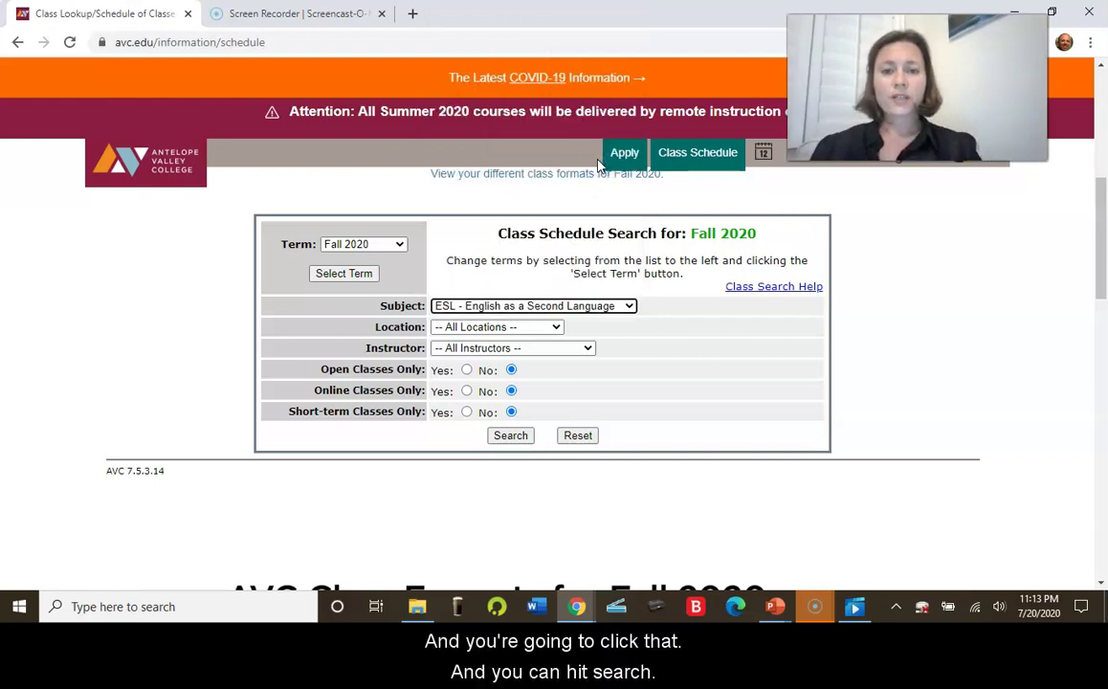
{"action": "left_click", "coordinate": [510, 436]}
- Scroll the ESL results table from ESL 015CE Civics down to ESL 028 Reading and Writing 2
{"action": "left_click_drag", "start_coordinate": [1100, 241], "coordinate": [1103, 269]}
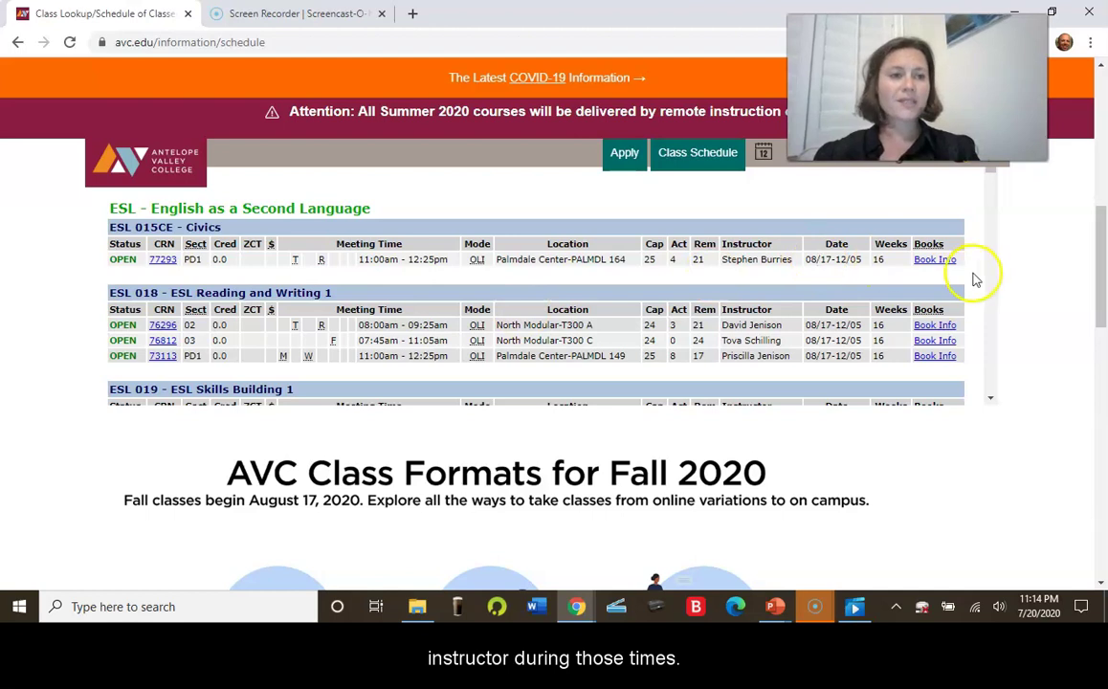
{"action": "left_click", "coordinate": [991, 402]}
{"action": "left_click", "coordinate": [990, 402]}
{"action": "left_click", "coordinate": [991, 402]}
{"action": "left_click", "coordinate": [991, 403]}
{"action": "left_click", "coordinate": [990, 402]}
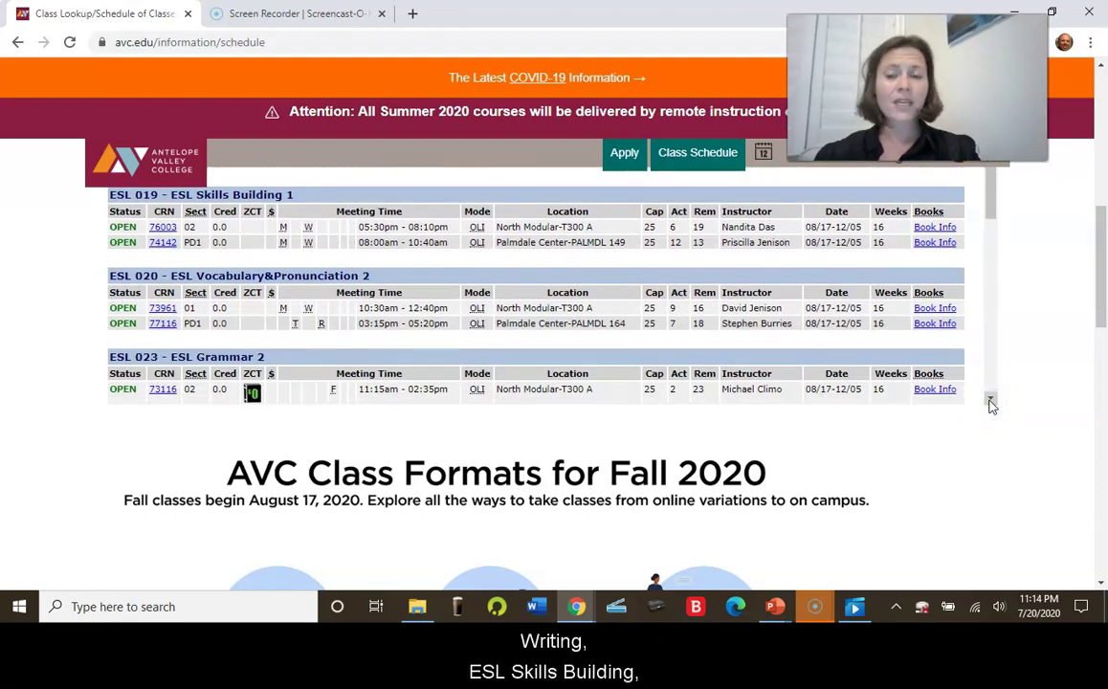
{"action": "left_click", "coordinate": [991, 402]}
{"action": "left_click", "coordinate": [991, 402]}
{"action": "left_click", "coordinate": [991, 402]}
{"action": "left_click", "coordinate": [991, 402]}
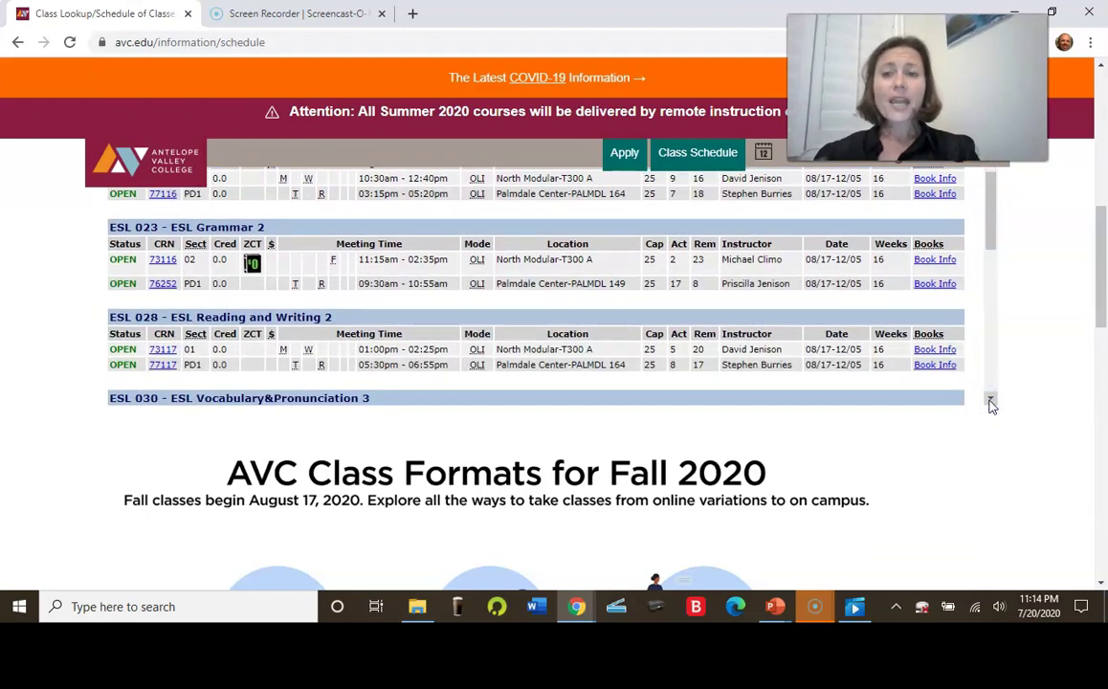